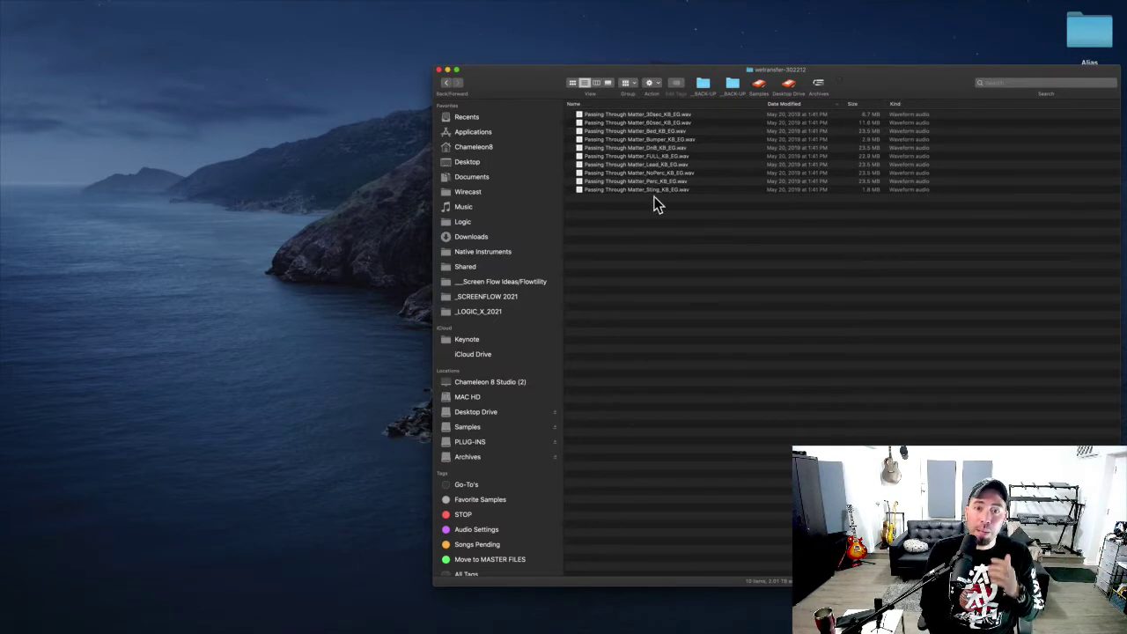
Marquee-select all ten song stem .wav files in the wetransfer folder
left_click_drag(654, 226, 646, 100)
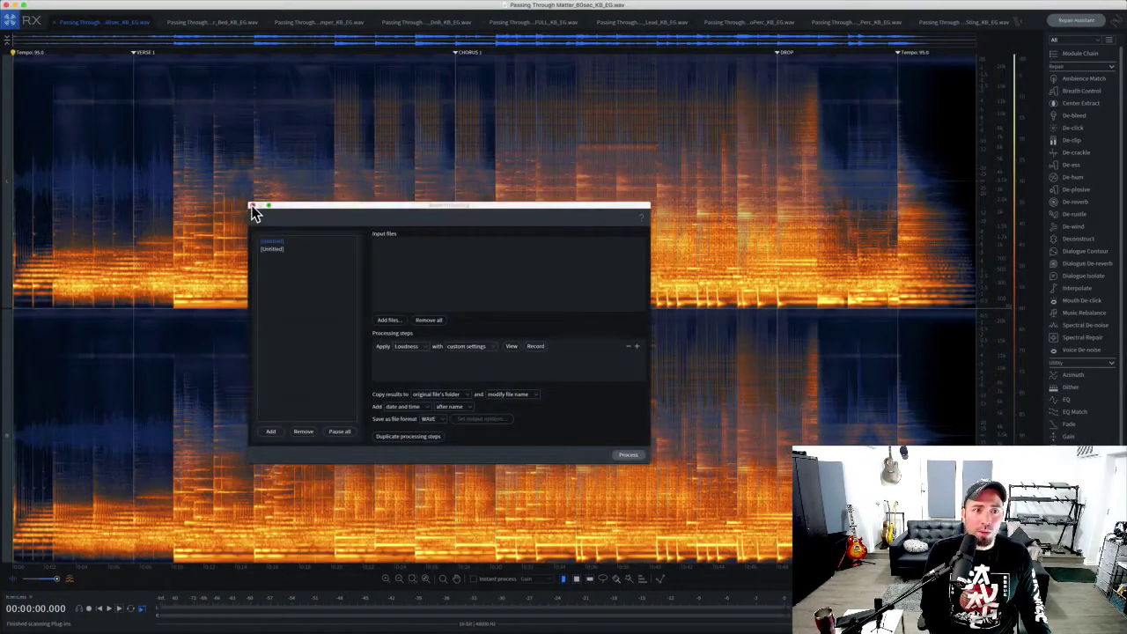
Close the batch processing window and all open stem files, including 60sec and Bed
left_click(253, 207)
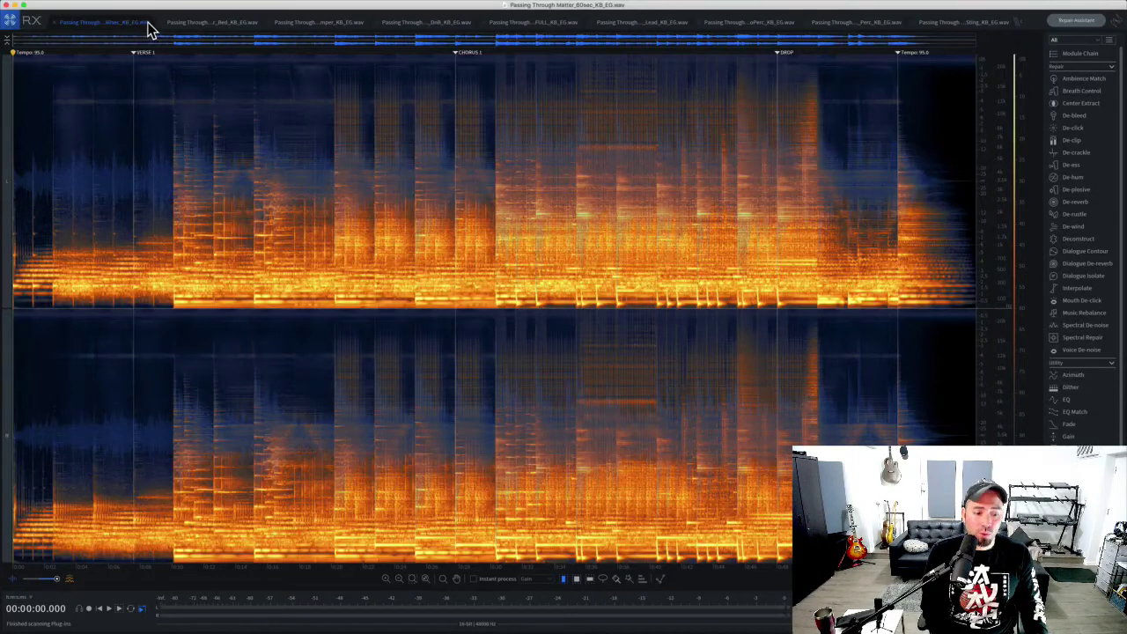
key("super+w")
key("super+w")
key("super+w")
key("super+w")
key("super+w")
key("super+w")
key("super+w")
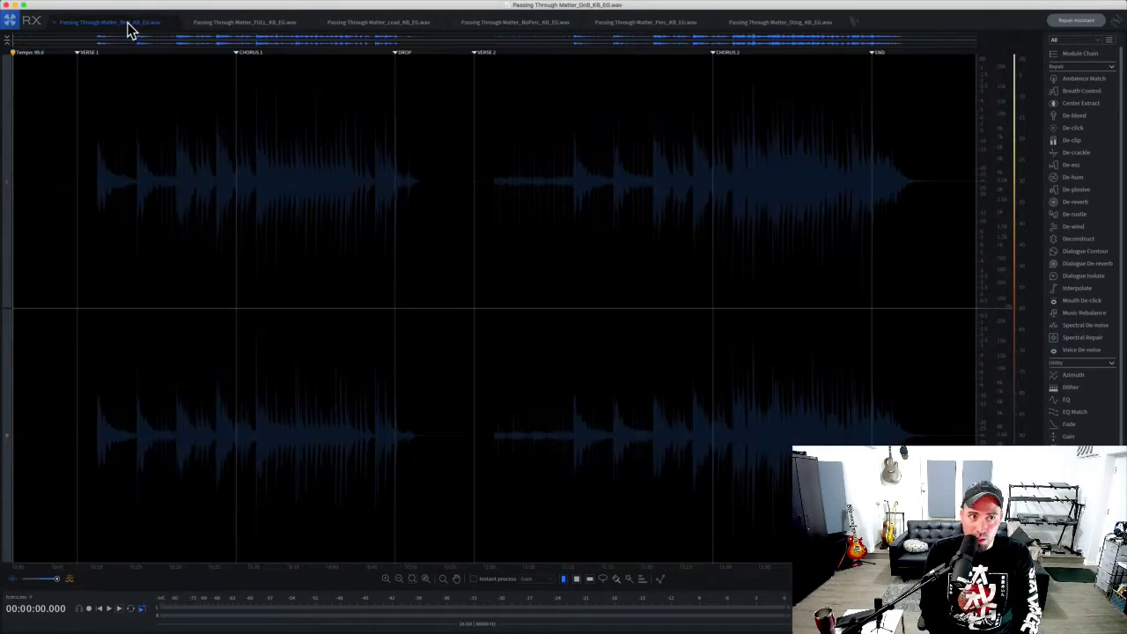
key("super+w")
key("super+w")
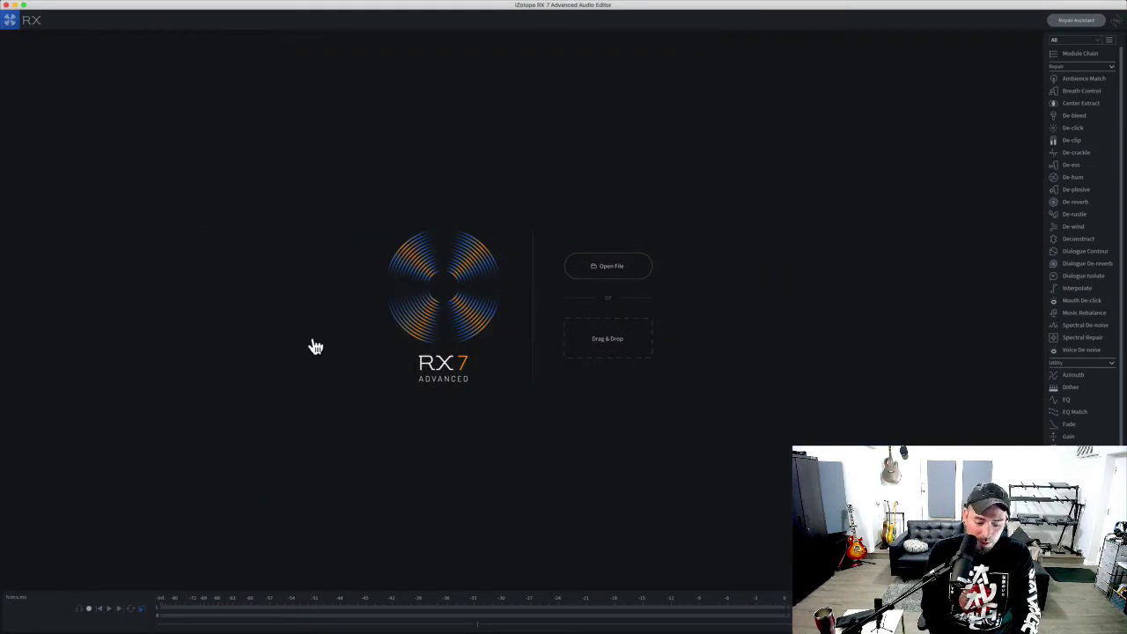
Reopen Batch Processing and add all ten stem wav files as inputs
key("super+b")
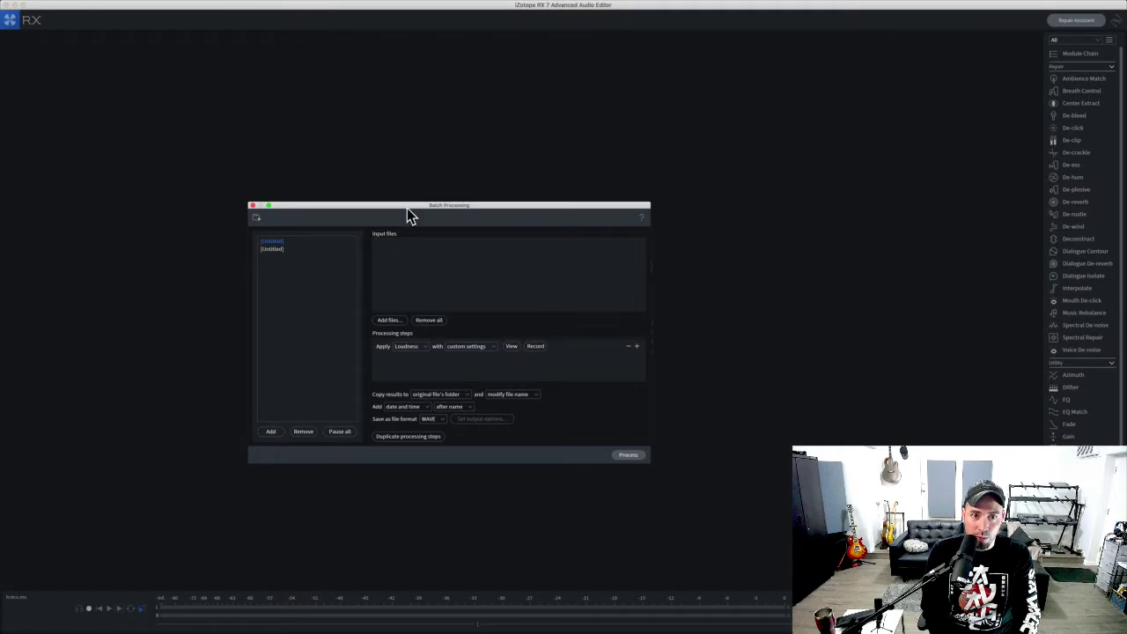
left_click_drag(407, 208, 504, 131)
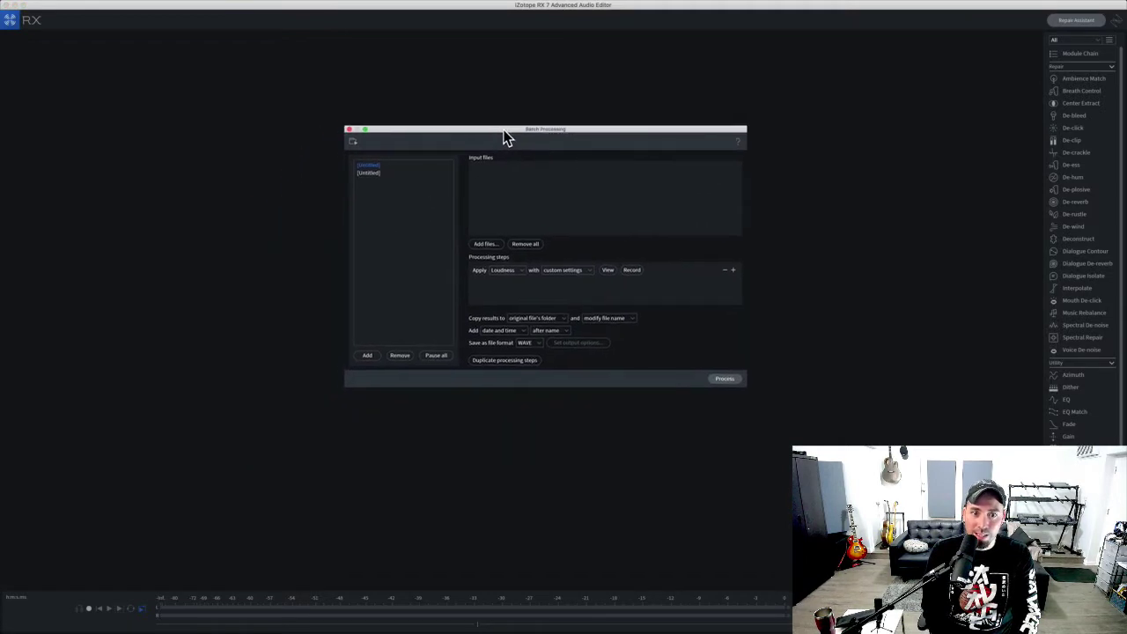
left_click(487, 245)
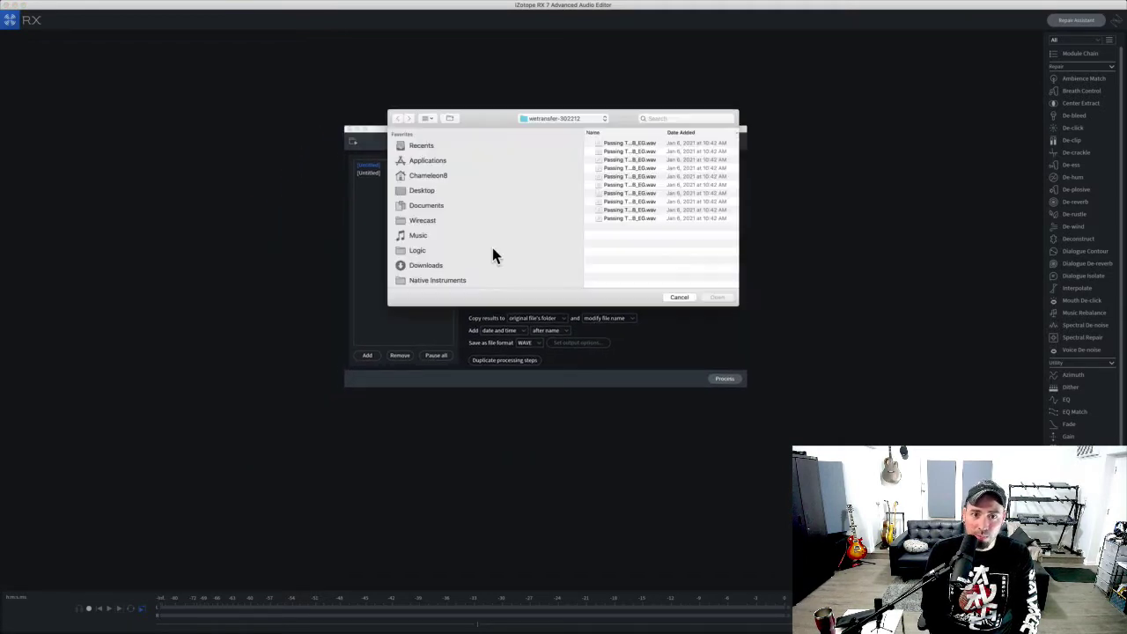
left_click_drag(608, 261, 643, 123)
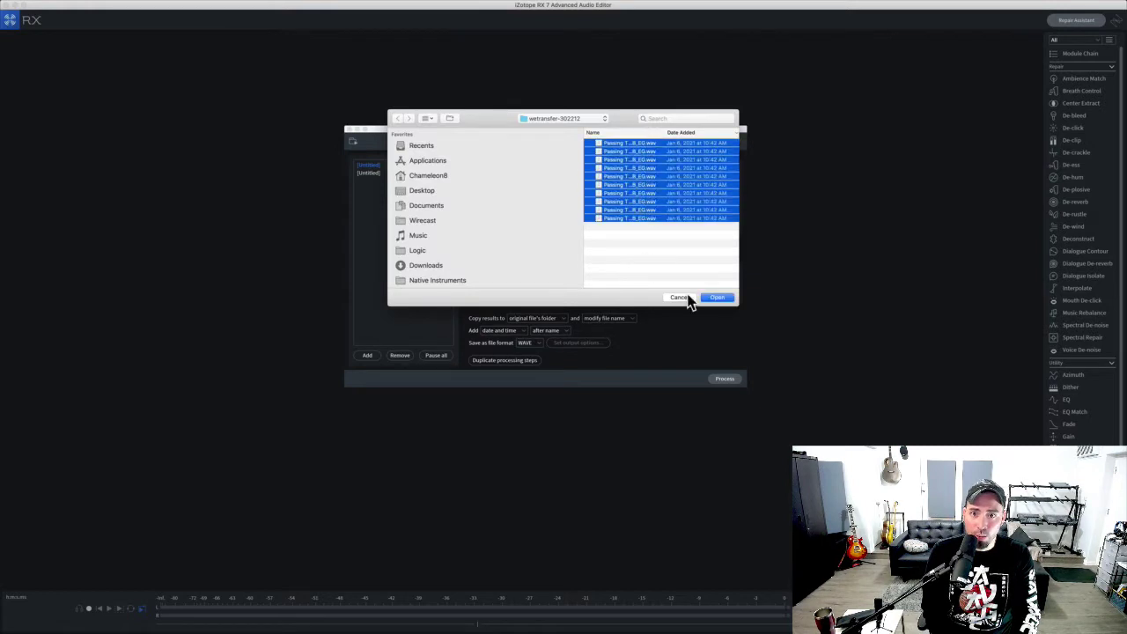
left_click(718, 298)
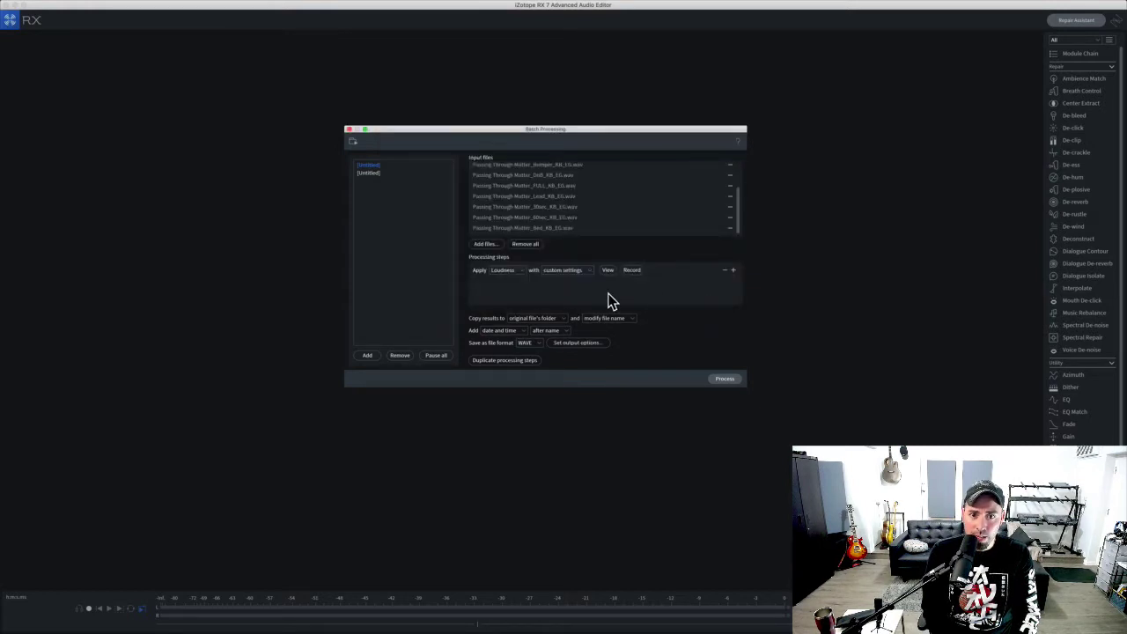
Choose Loudness as the batch processing step and check its module settings
left_click(513, 270)
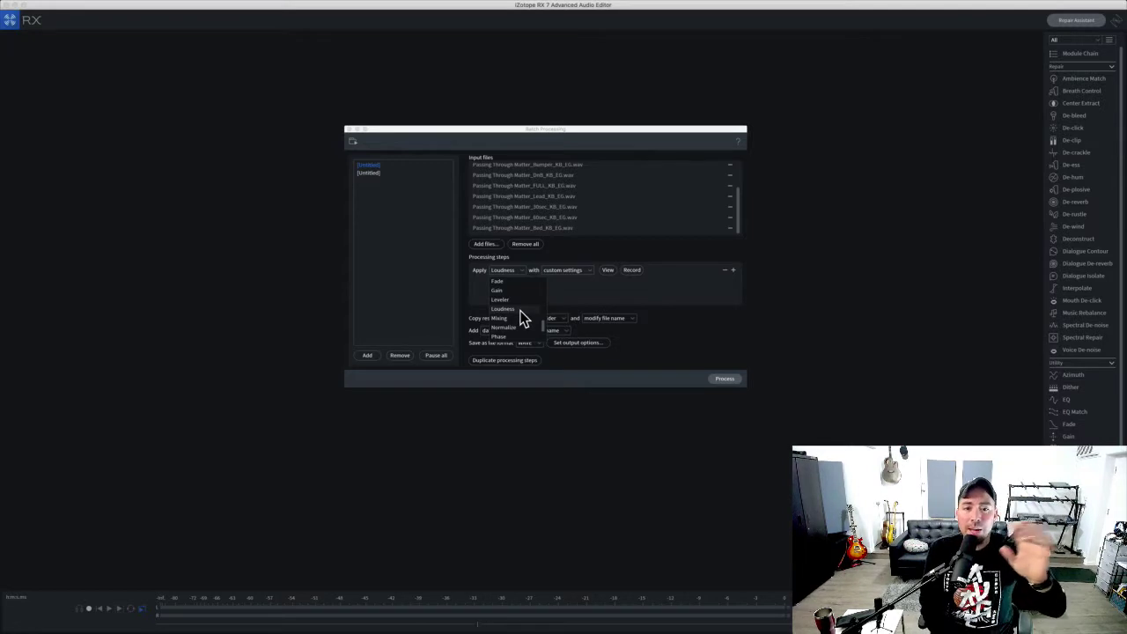
left_click(520, 310)
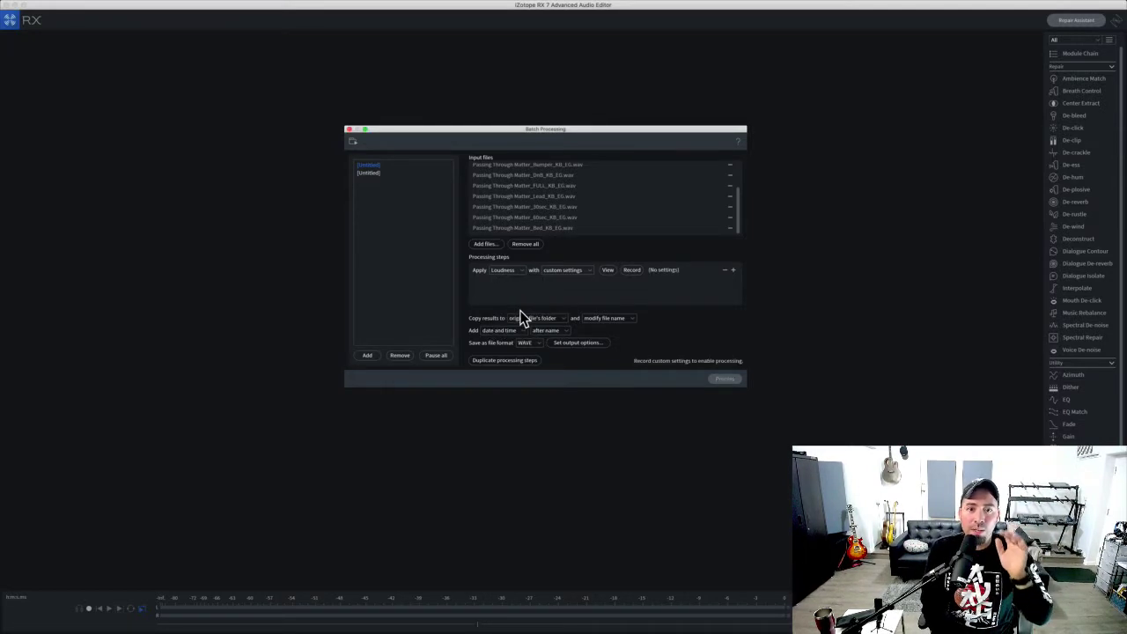
left_click(605, 271)
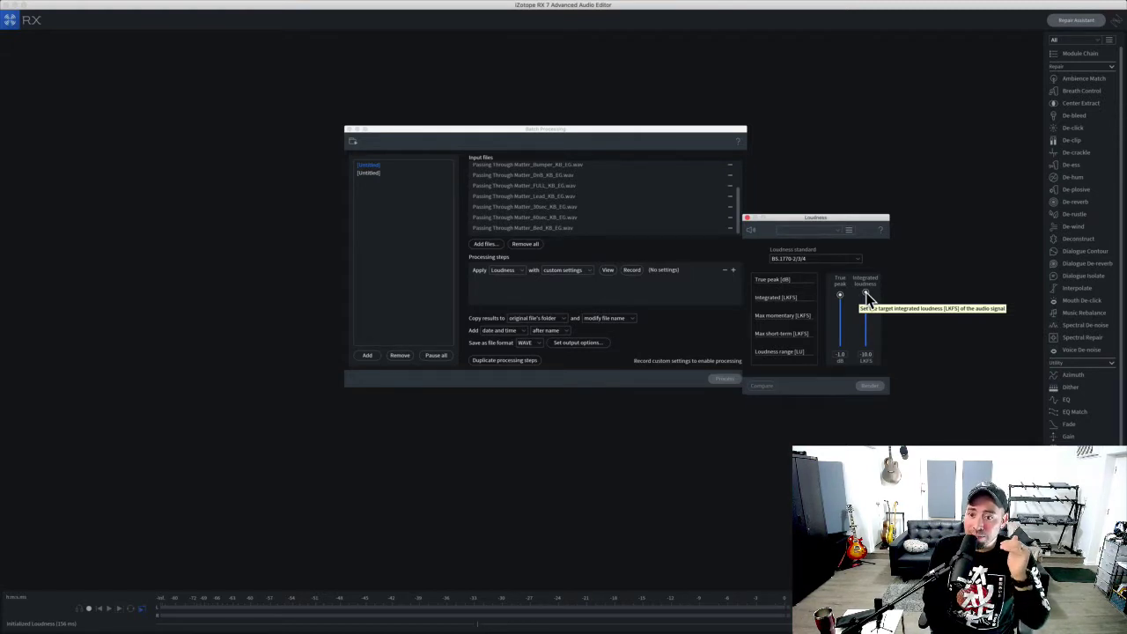
left_click(746, 218)
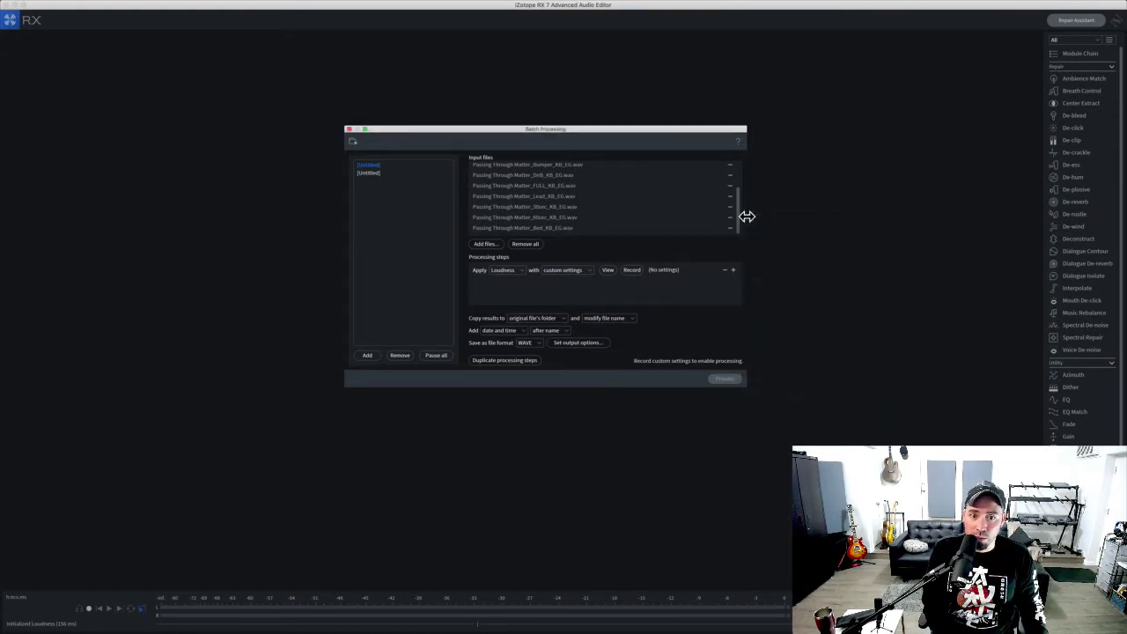
Record the Loudness settings and start batch processing all ten stems
left_click(632, 272)
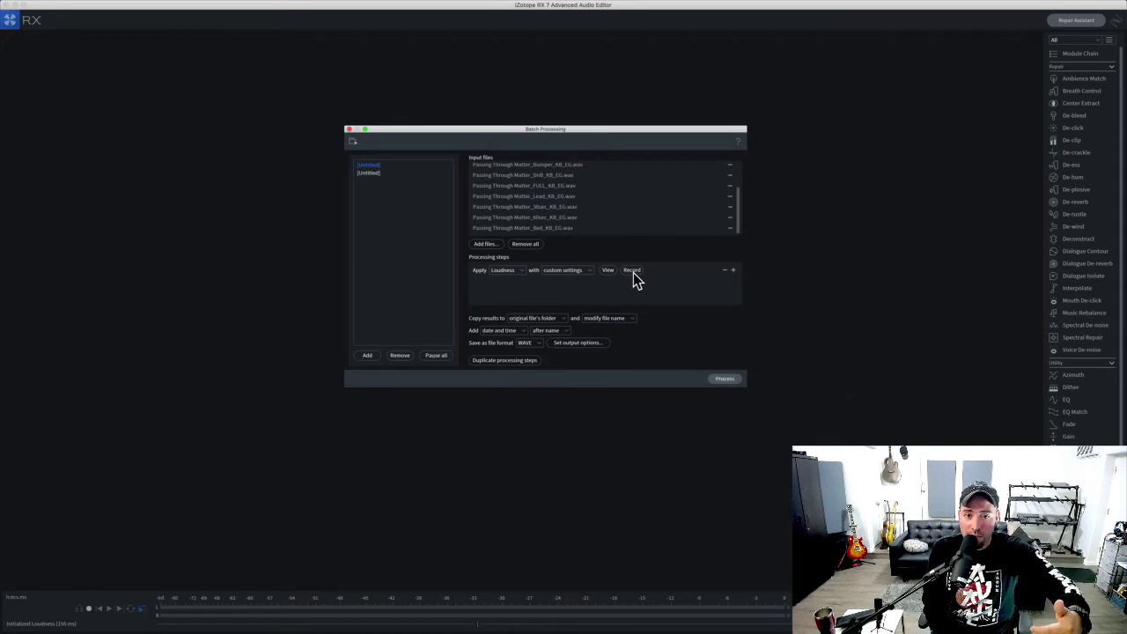
left_click(721, 379)
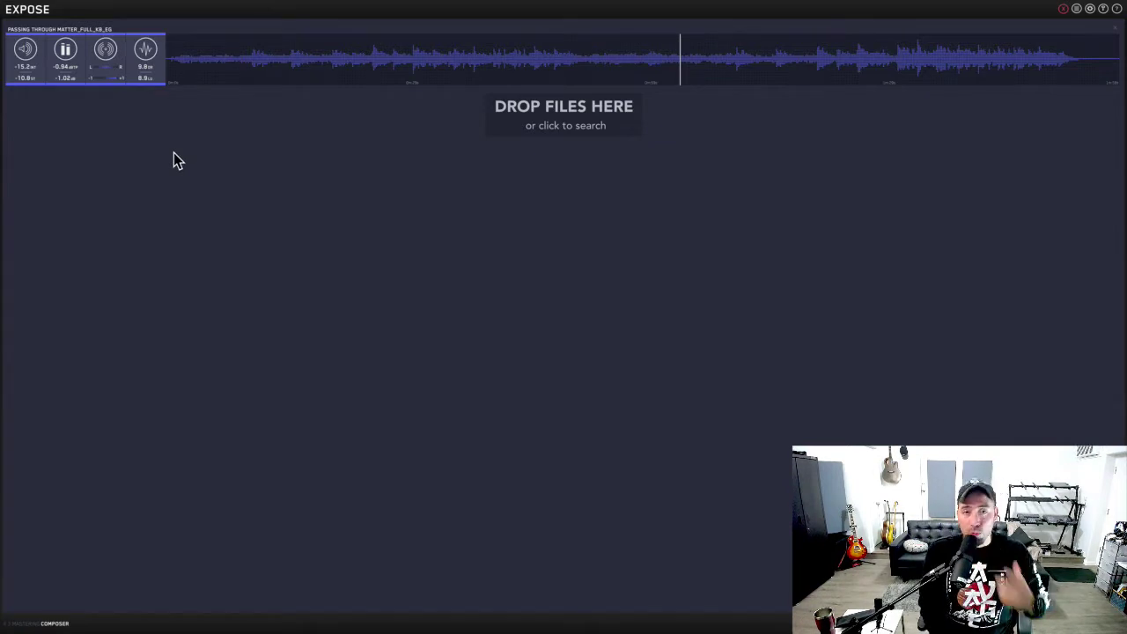
Switch from Expose back to the desktop to check the batch progress
key("ctrl+Left")
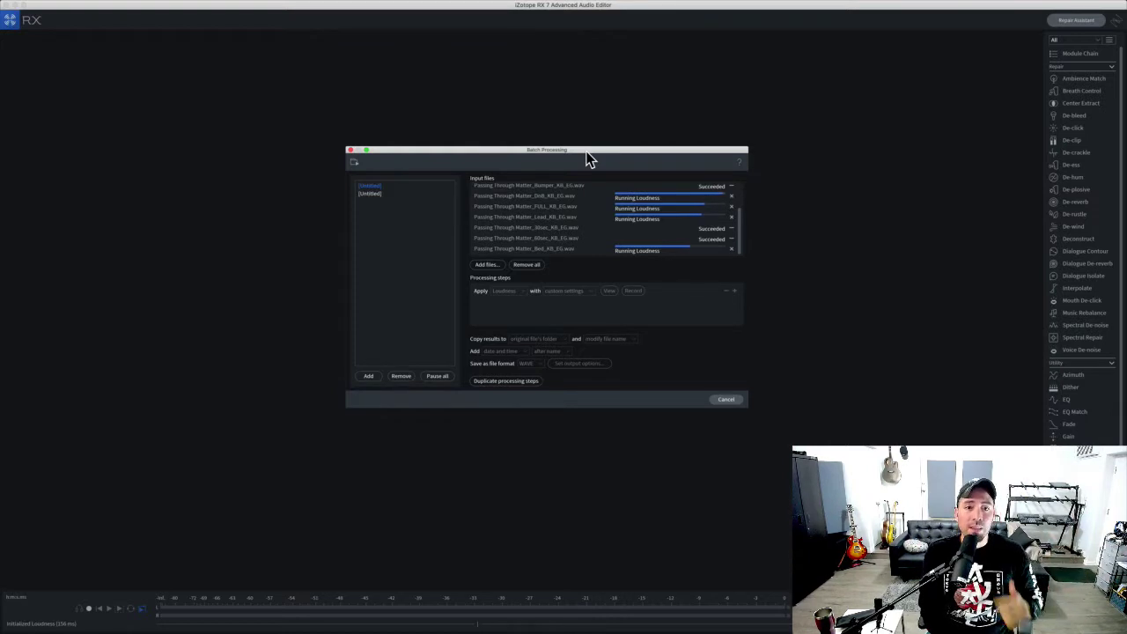
Drag the newly processed timestamped FULL wav from Finder toward Expose
left_click_drag(586, 152, 583, 147)
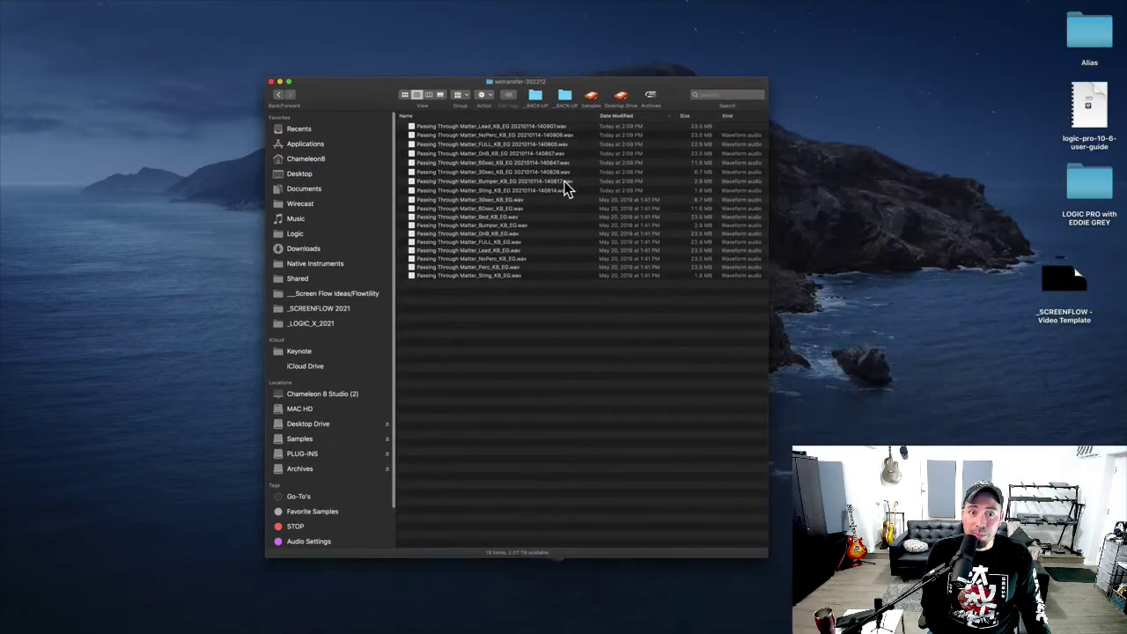
left_click_drag(519, 144, 824, 379)
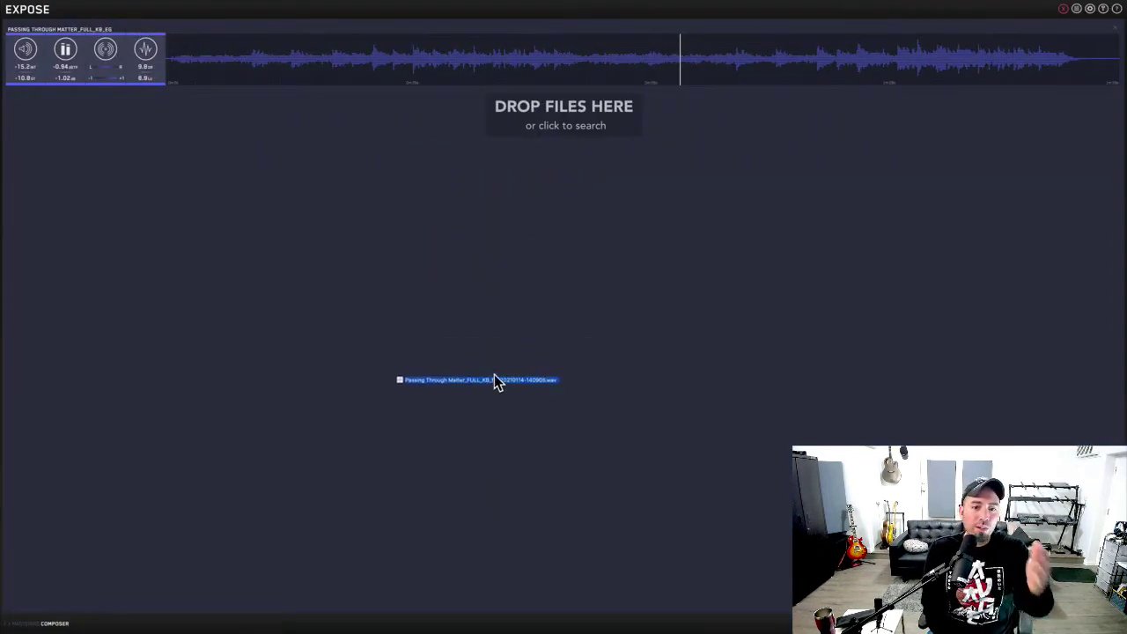
Drop the processed FULL file into Expose and select it as the second track
left_click_drag(495, 374, 552, 241)
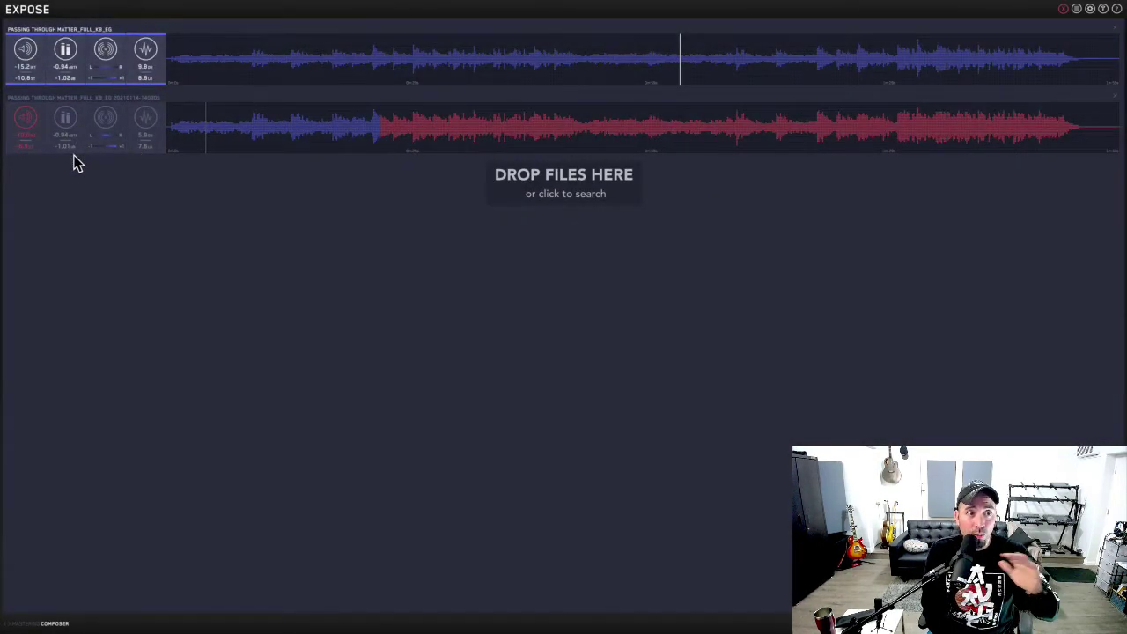
left_click(244, 171)
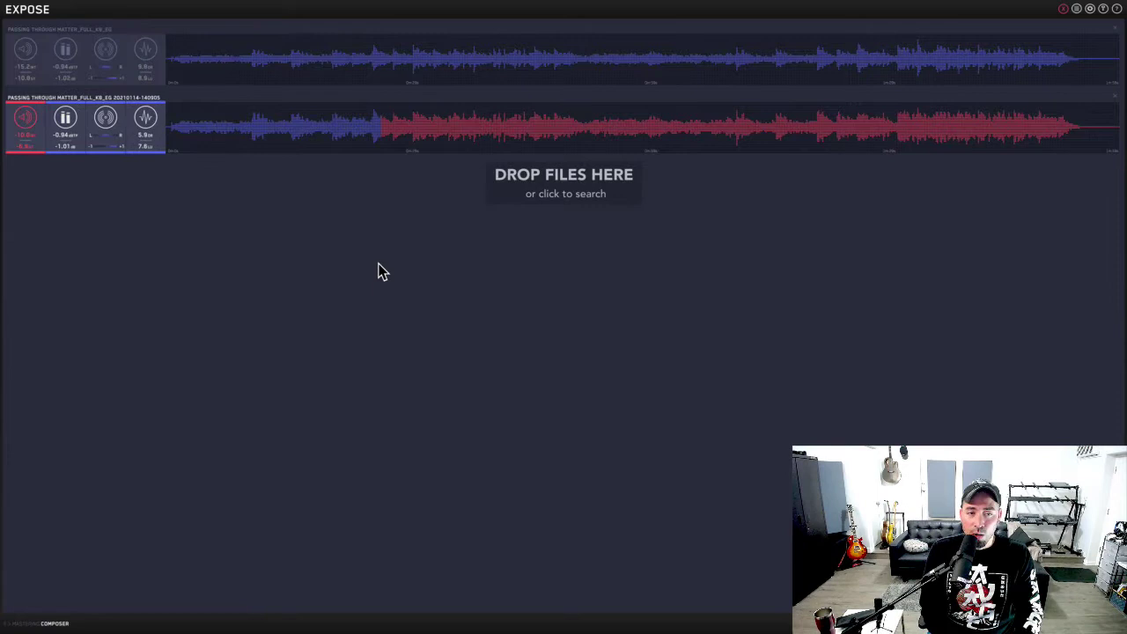
Alternate playback between the original (-15.2) and processed (-10.0) FULL tracks at several points
left_click_drag(355, 110, 333, 125)
left_click(359, 118)
left_click(359, 100)
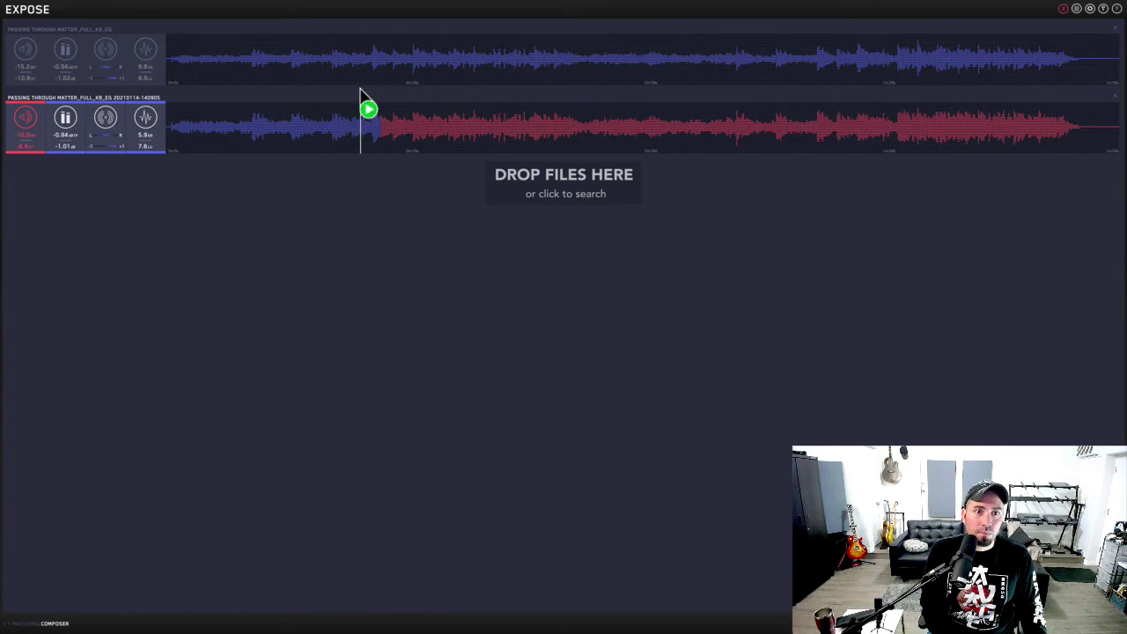
left_click(393, 63)
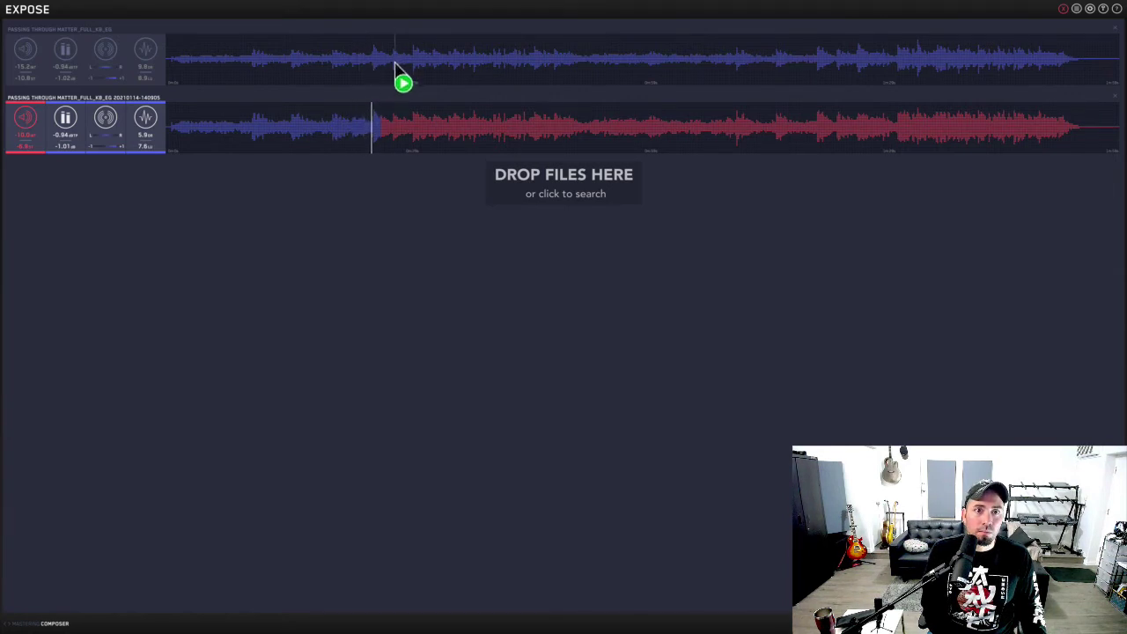
left_click_drag(435, 132, 447, 131)
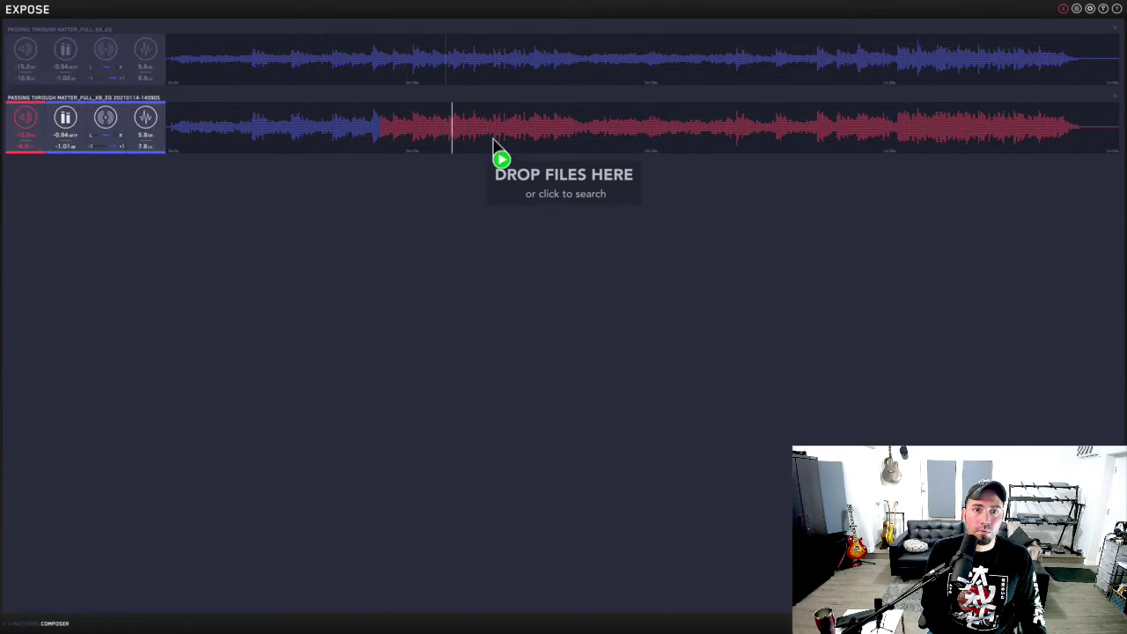
left_click(511, 68)
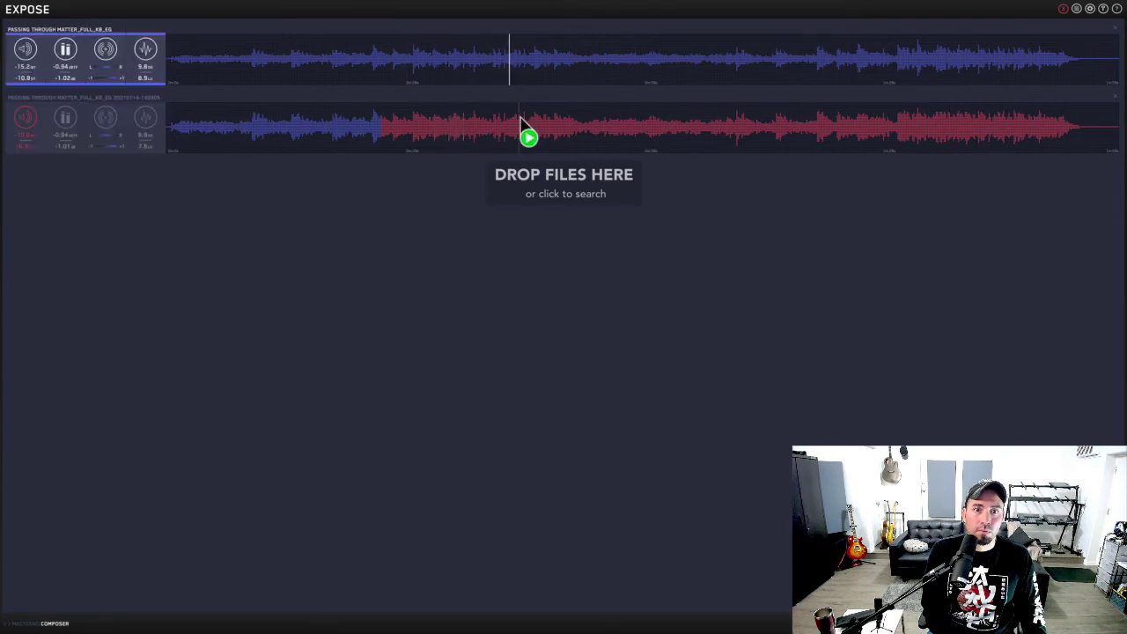
left_click_drag(521, 123, 525, 130)
left_click(527, 131)
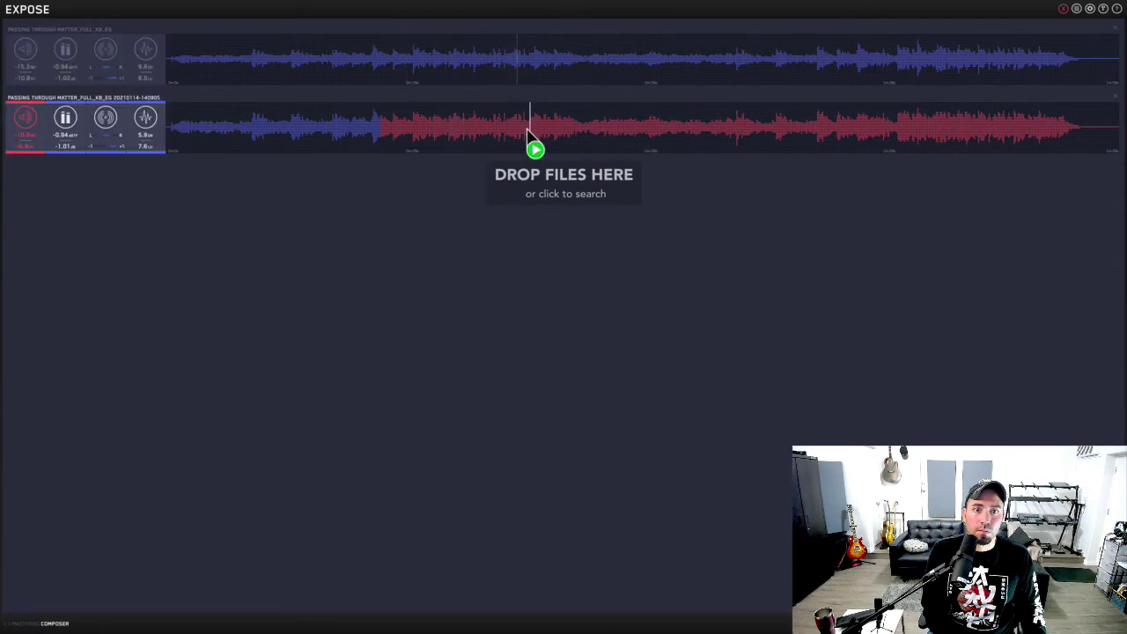
left_click(554, 68)
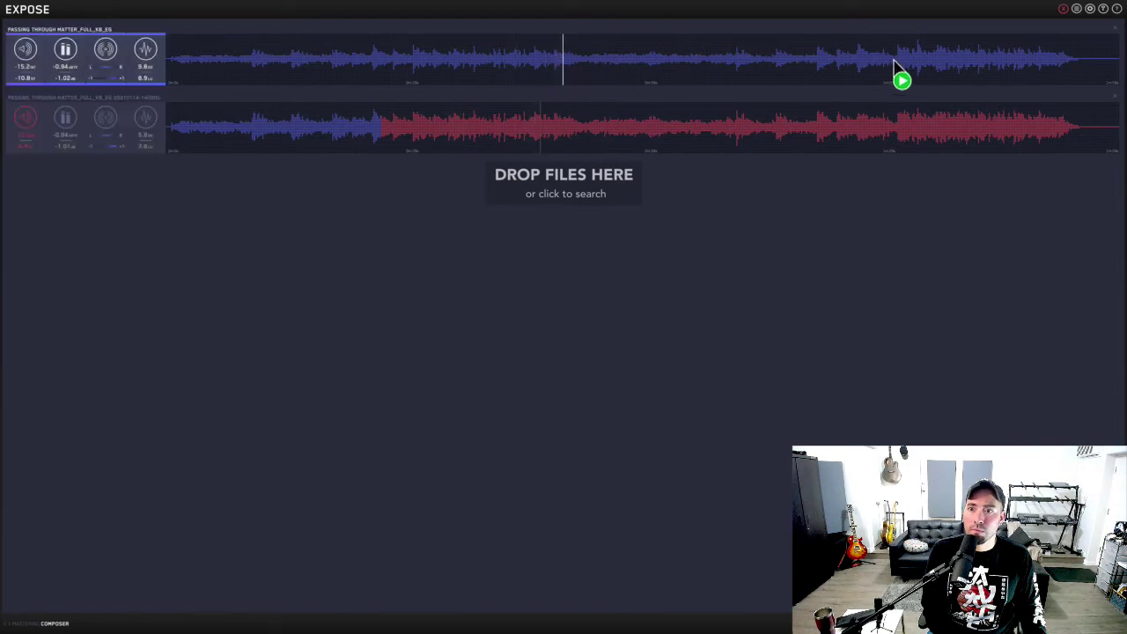
left_click(896, 121)
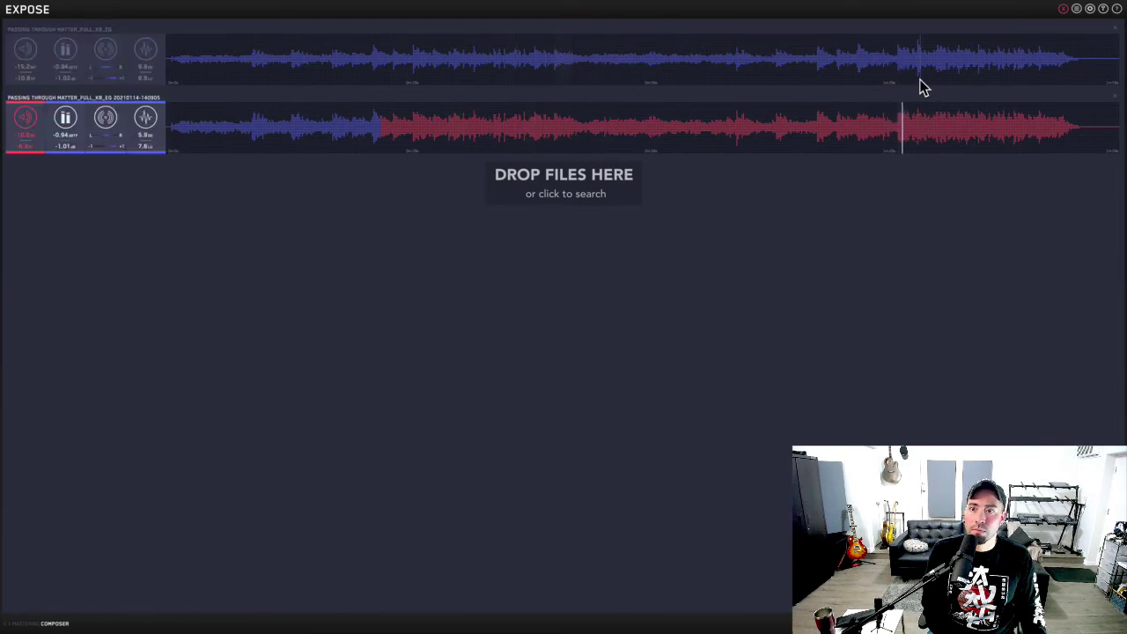
left_click(922, 66)
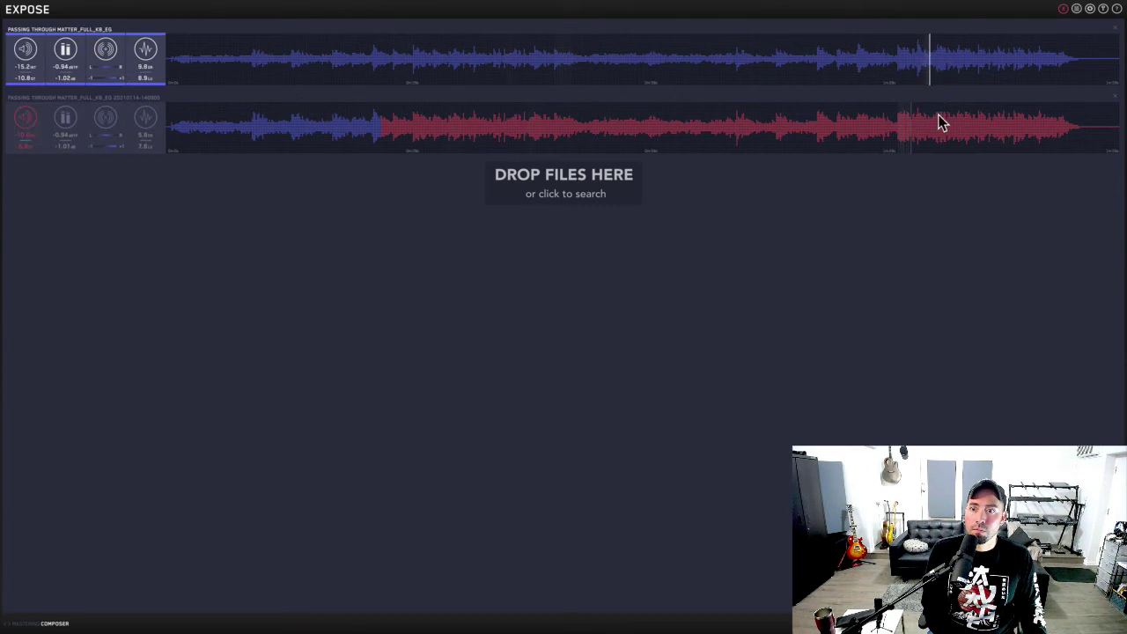
left_click(949, 126)
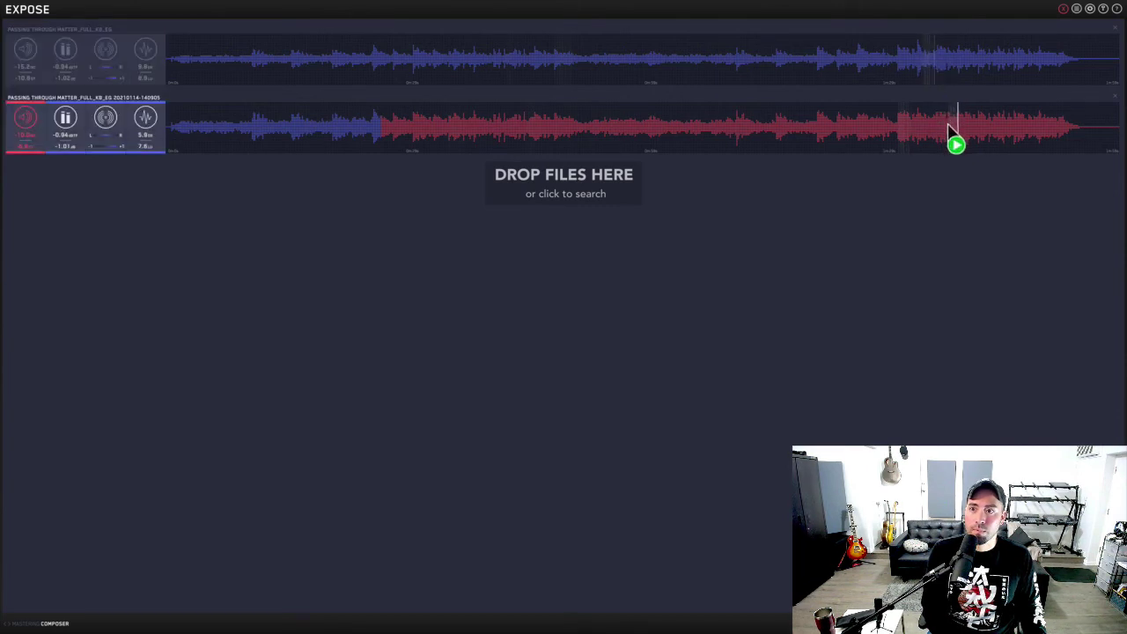